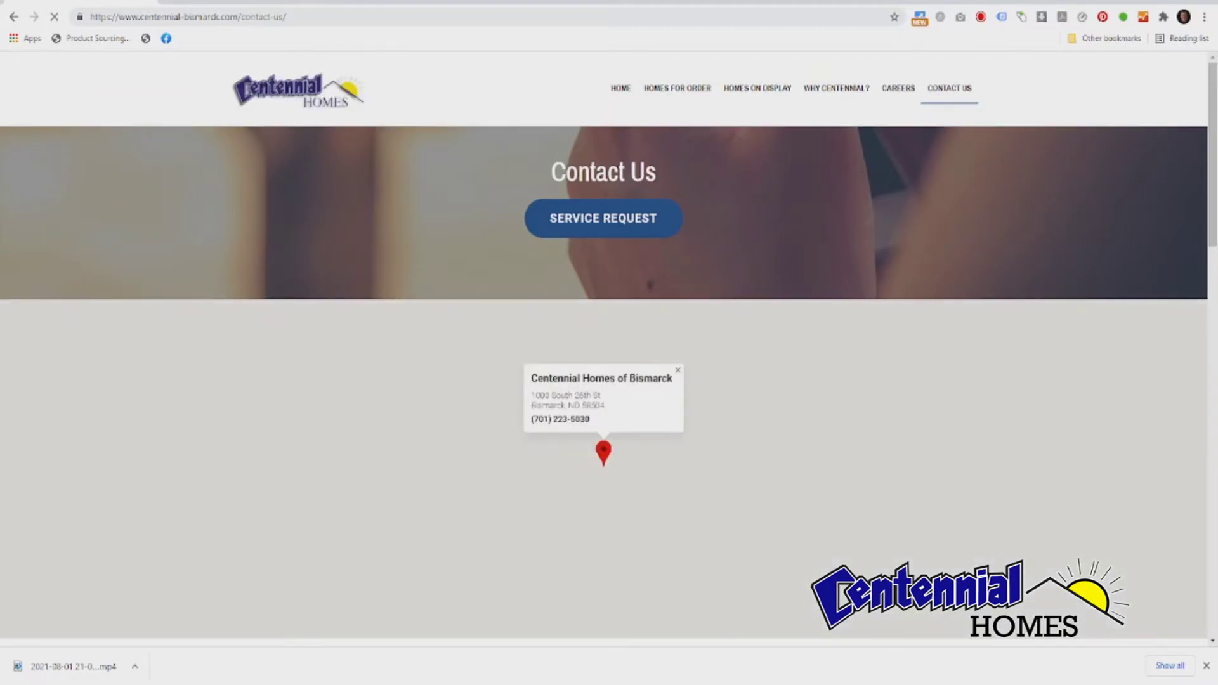
scroll(609, 381, "down", 10)
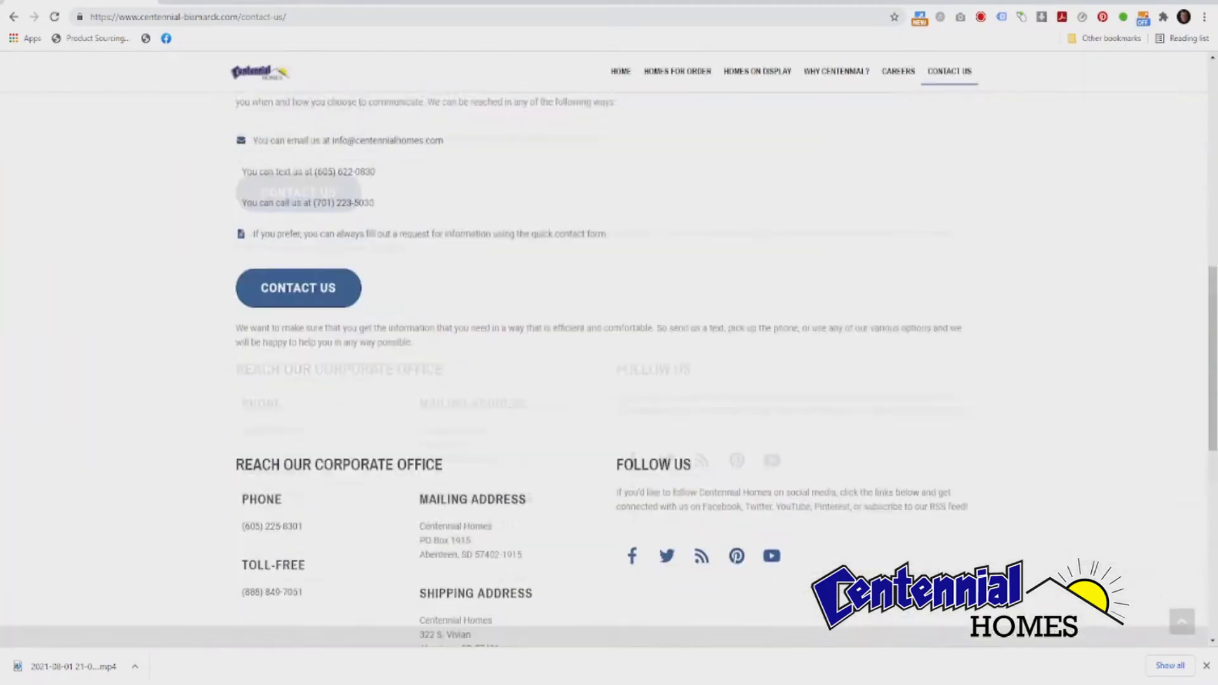
scroll(609, 381, "down", 10)
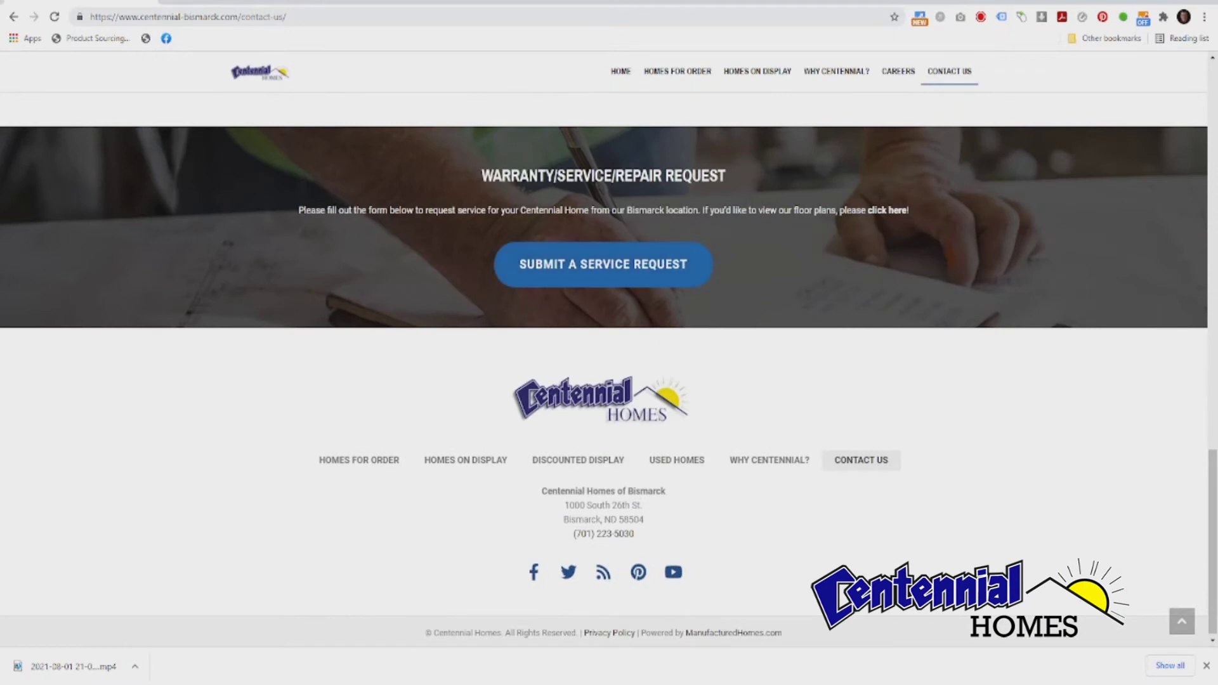
- Open the Warranty / Service / Repair Request form via the footer's Submit a Service Request link
left_click(603, 264)
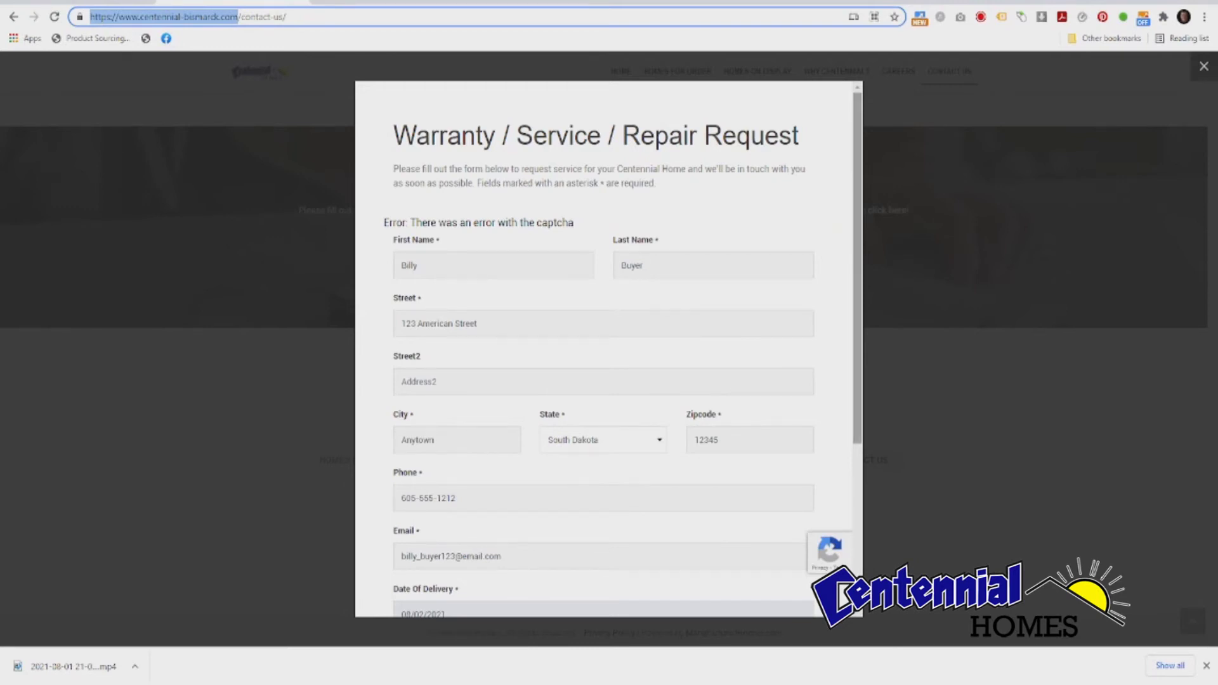
scroll(609, 381, "down", 2)
scroll(622, 355, "down", 1)
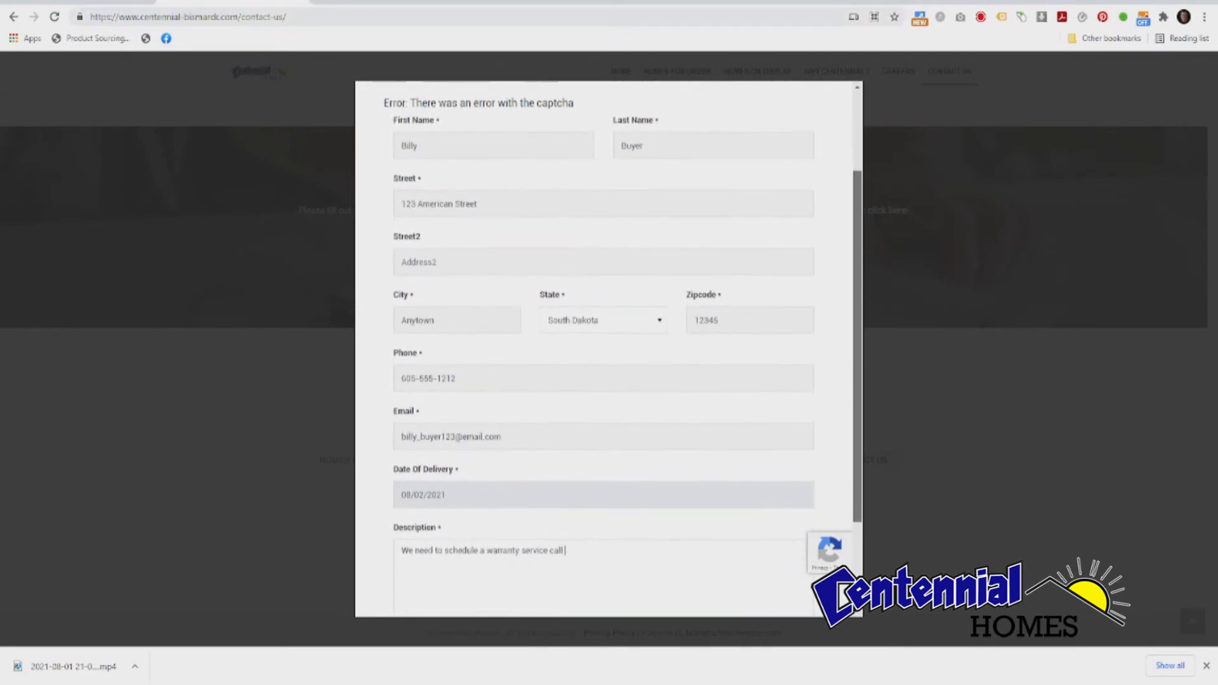
scroll(623, 355, "down", 1)
scroll(622, 355, "down", 1)
scroll(622, 355, "down", 1)
scroll(609, 381, "down", 1)
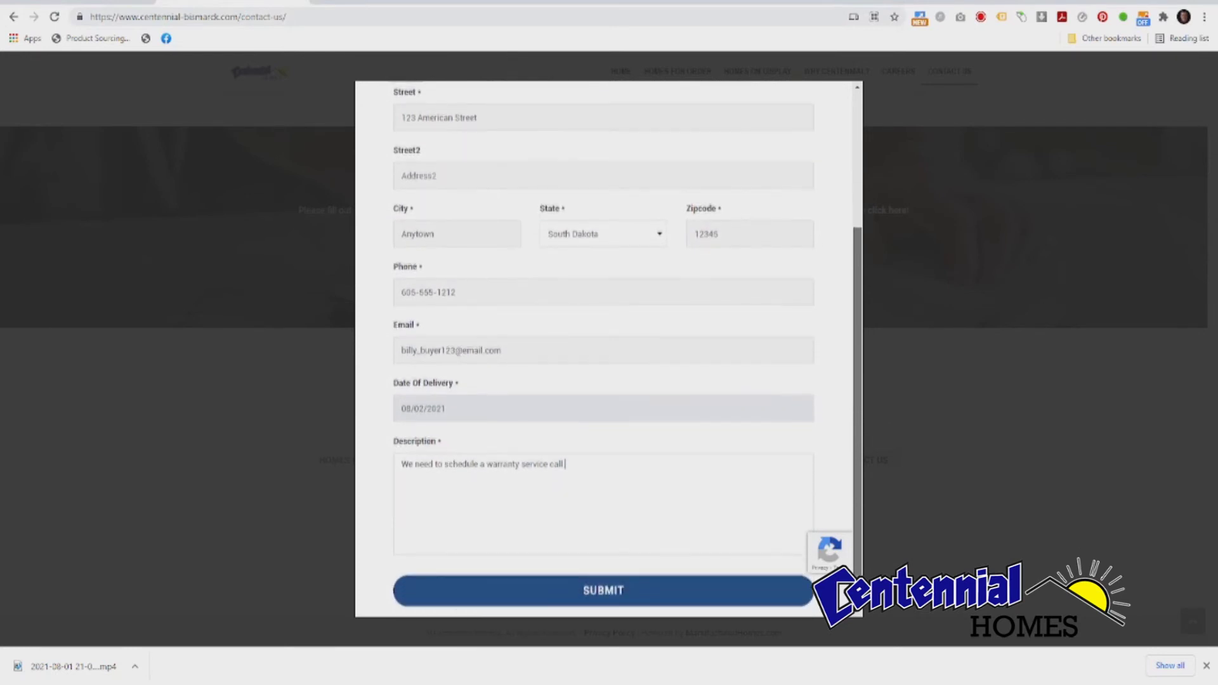
scroll(609, 380, "down", 1)
scroll(609, 381, "down", 1)
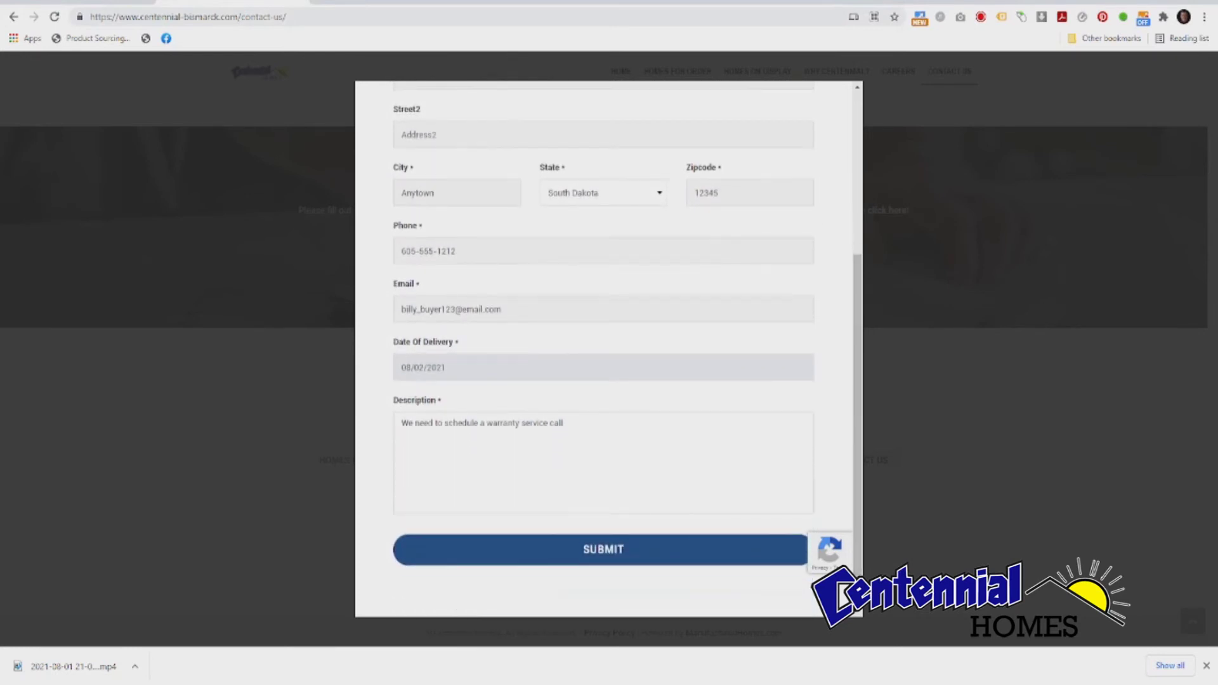